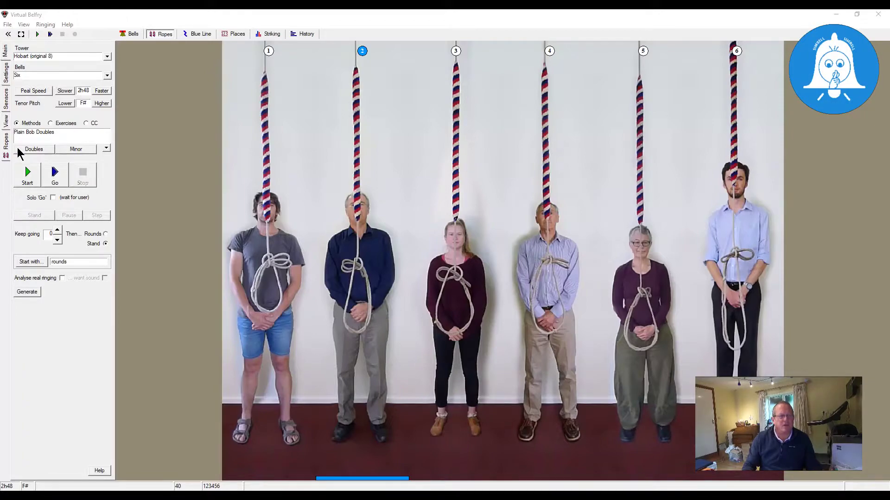
- Switch from methods to exercises and drop down the Doubles exercise list
{"action": "left_click", "coordinate": [56, 124]}
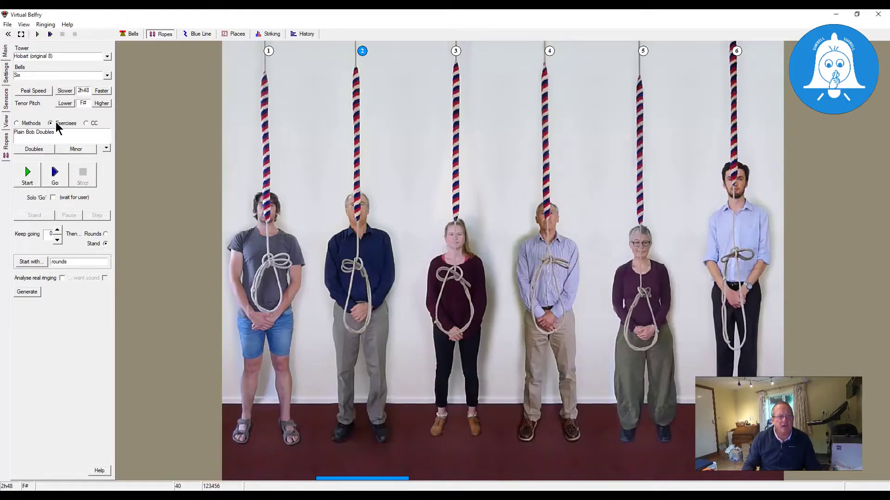
{"action": "left_click", "coordinate": [93, 125]}
{"action": "left_click", "coordinate": [31, 123]}
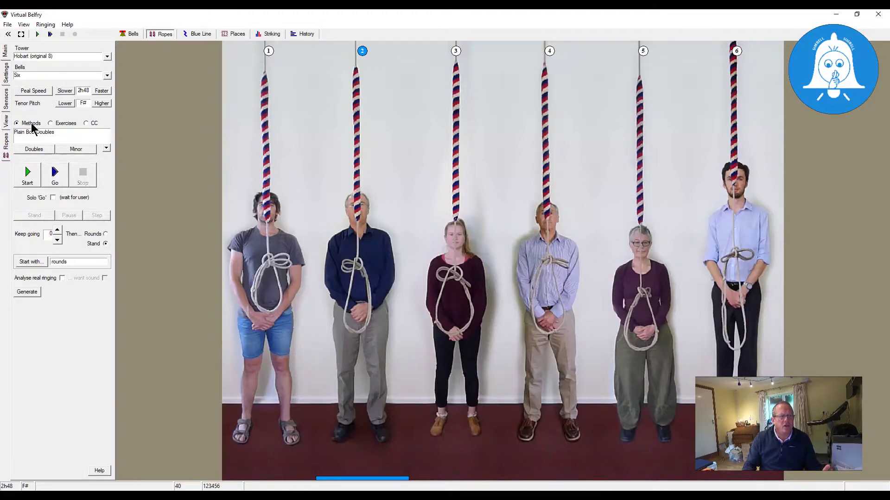
{"action": "left_click", "coordinate": [70, 127]}
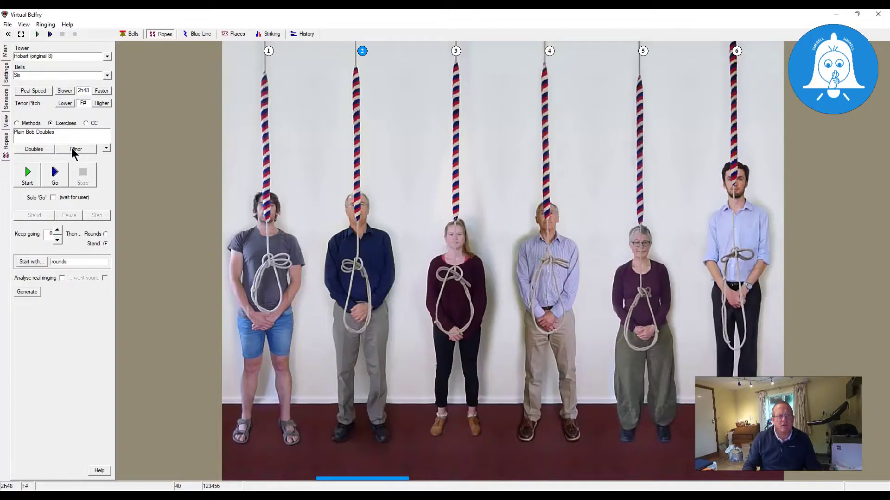
{"action": "left_click", "coordinate": [34, 149]}
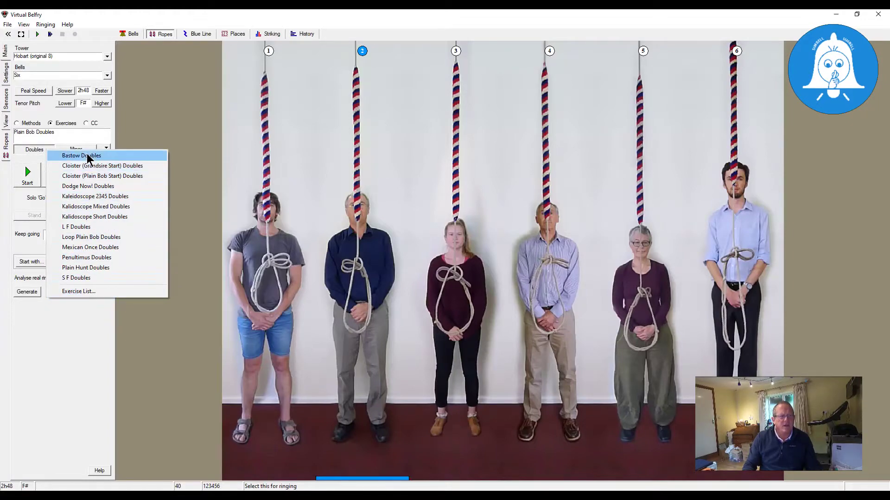
- Open the Doubles Exercise List dialog, move it higher, and start a new exercise
{"action": "left_click", "coordinate": [92, 293]}
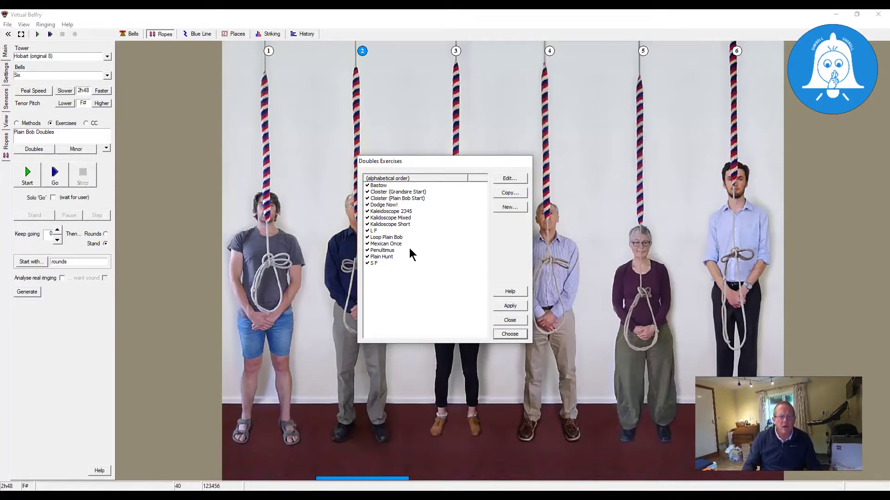
{"action": "left_click_drag", "start_coordinate": [405, 163], "coordinate": [410, 137]}
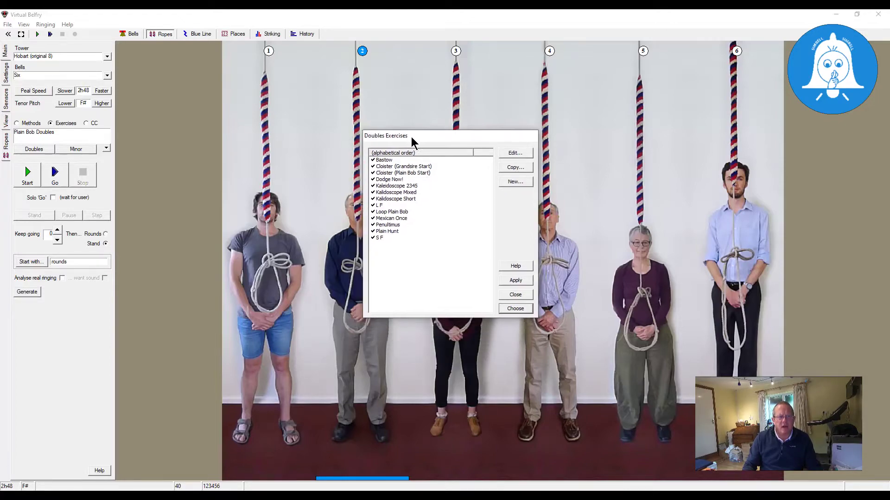
{"action": "left_click", "coordinate": [513, 181]}
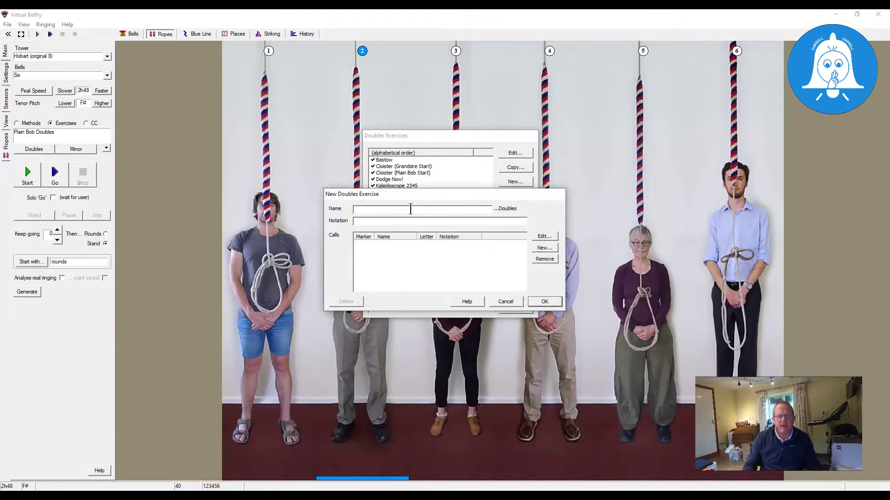
- Name the exercise 'Plain Bob Training', paste notation 5.125.5.1.5.1.5.1.5.1, and save it
{"action": "type", "text": "Pla"}
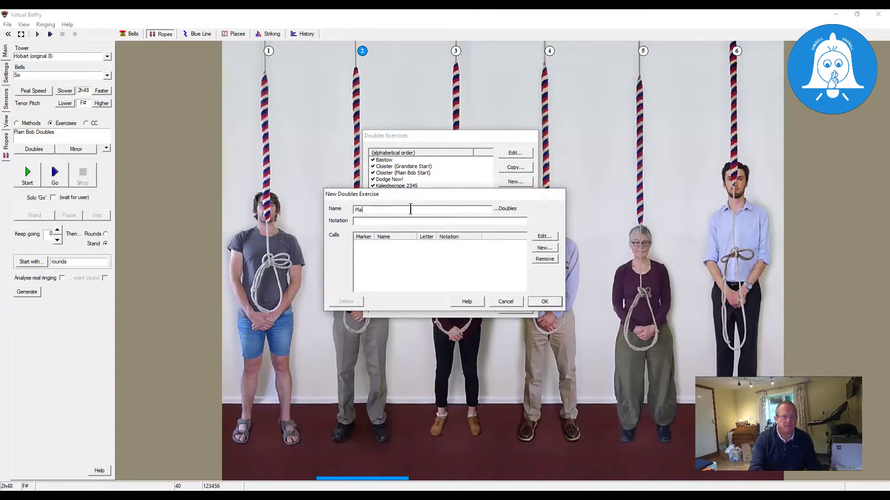
{"action": "type", "text": "in Bo"}
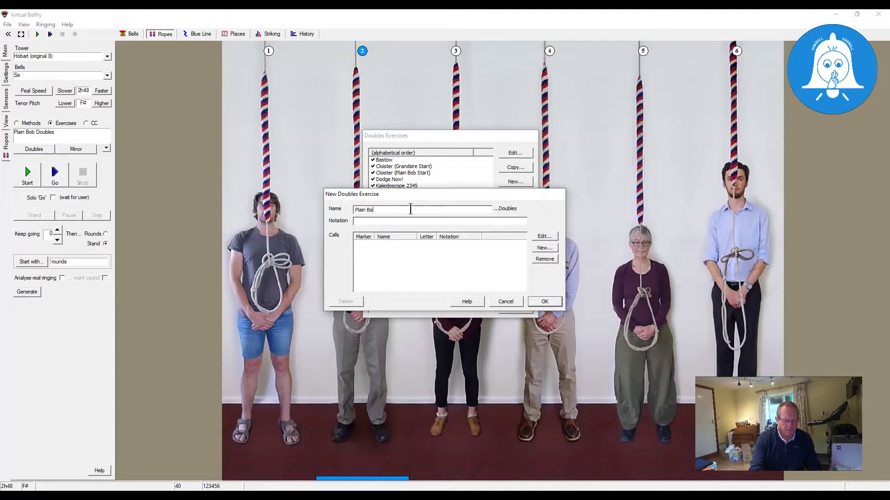
{"action": "type", "text": "b trinit"}
{"action": "key", "text": "BackSpace"}
{"action": "key", "text": "BackSpace"}
{"action": "key", "text": "BackSpace"}
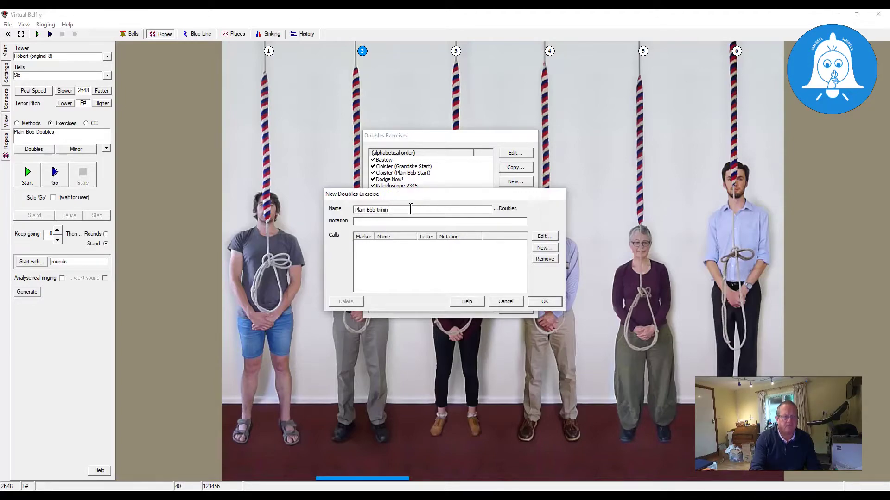
{"action": "key", "text": "BackSpace"}
{"action": "type", "text": "Training"}
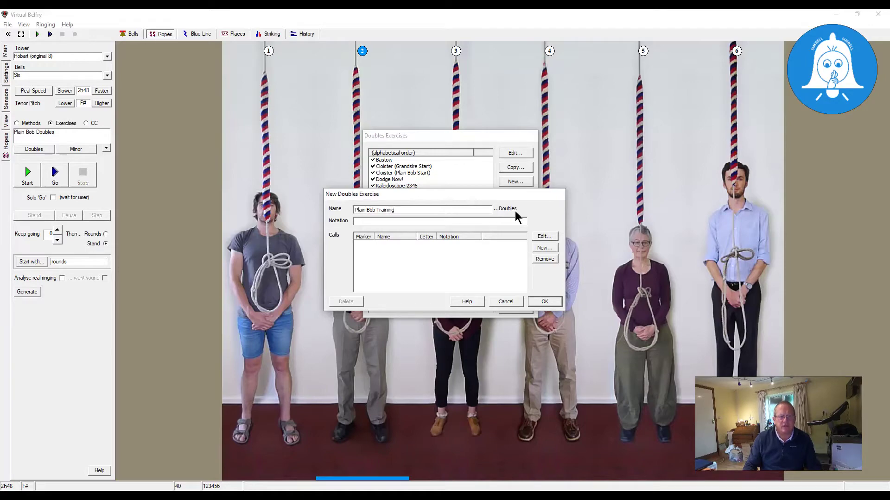
{"action": "left_click", "coordinate": [489, 220]}
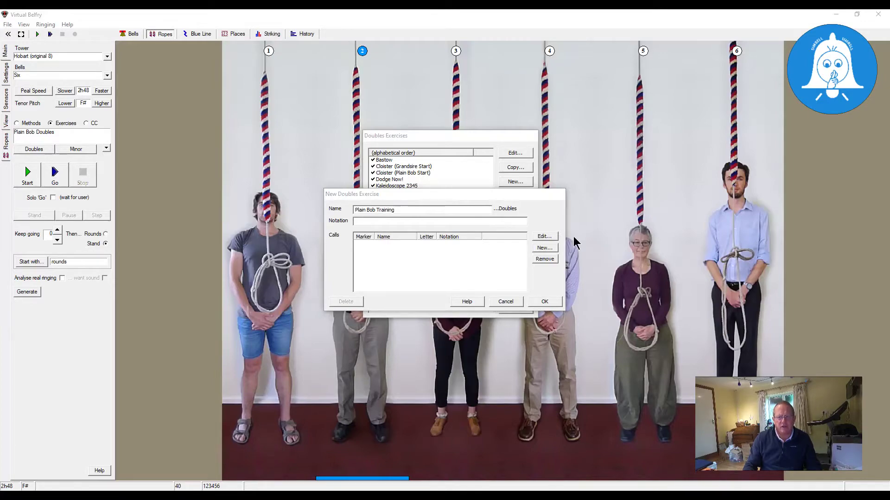
{"action": "left_click", "coordinate": [442, 222]}
{"action": "type", "text": "5.125.5.1.5.1.5.1.5.1"}
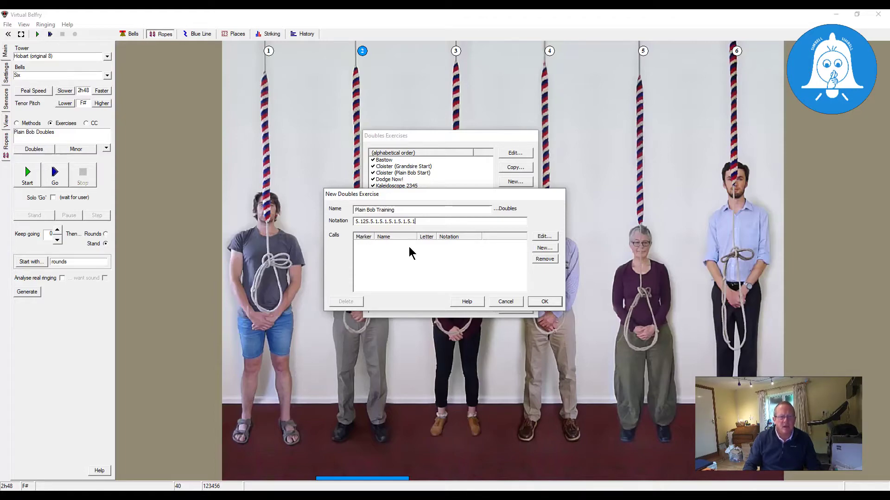
{"action": "left_click", "coordinate": [545, 301]}
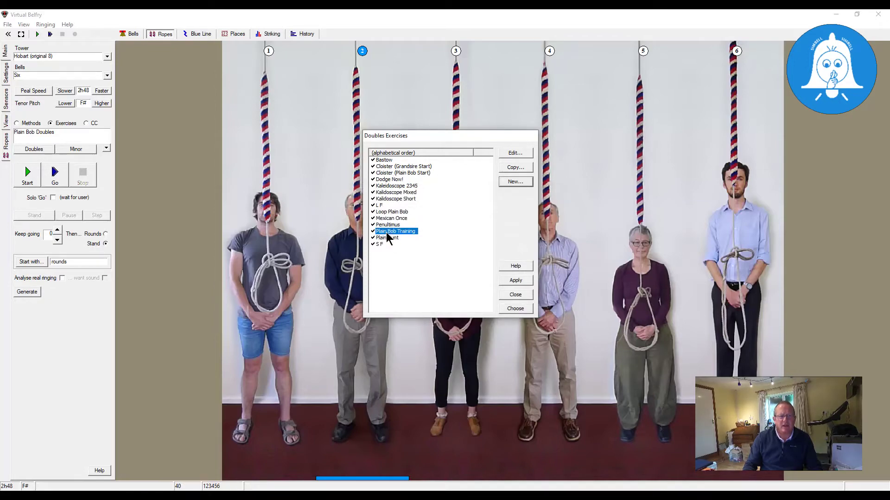
- Choose Plain Bob Training as the current exercise and view it as a blue line
{"action": "left_click", "coordinate": [515, 309]}
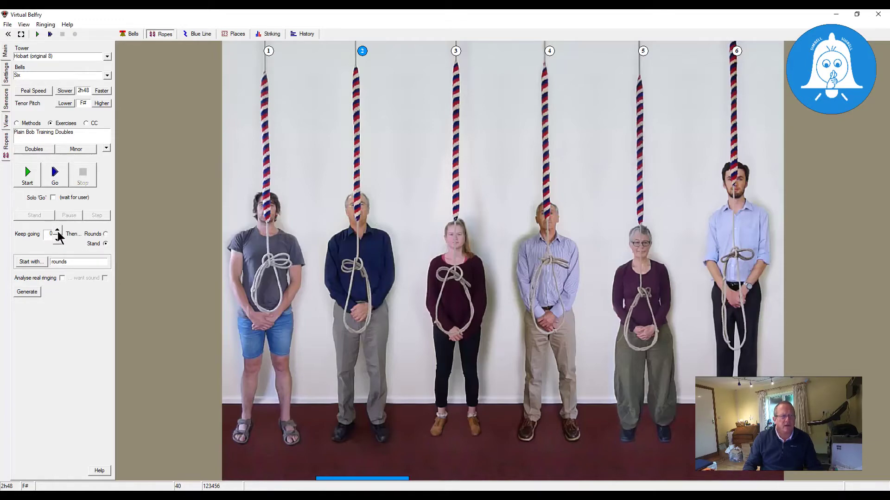
{"action": "left_click", "coordinate": [27, 292]}
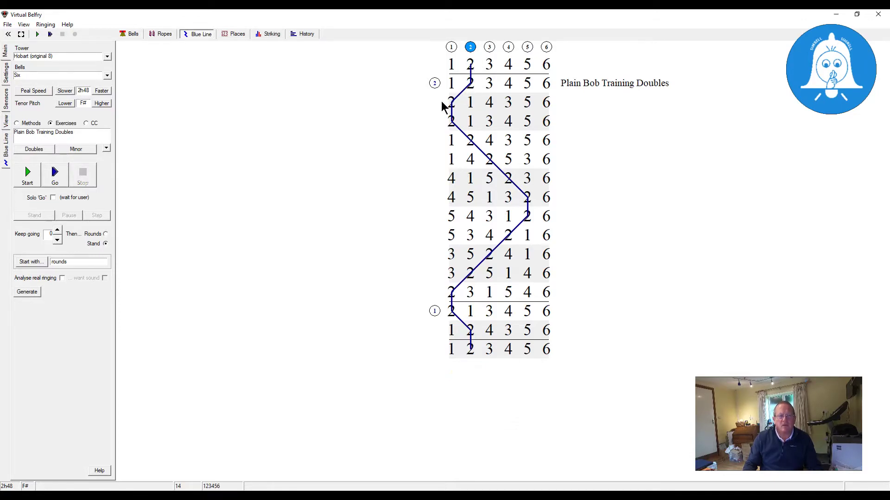
- Trace bells 3, 4 and 5 in turn, then set Keep going to 1 and regenerate
{"action": "left_click", "coordinate": [490, 47]}
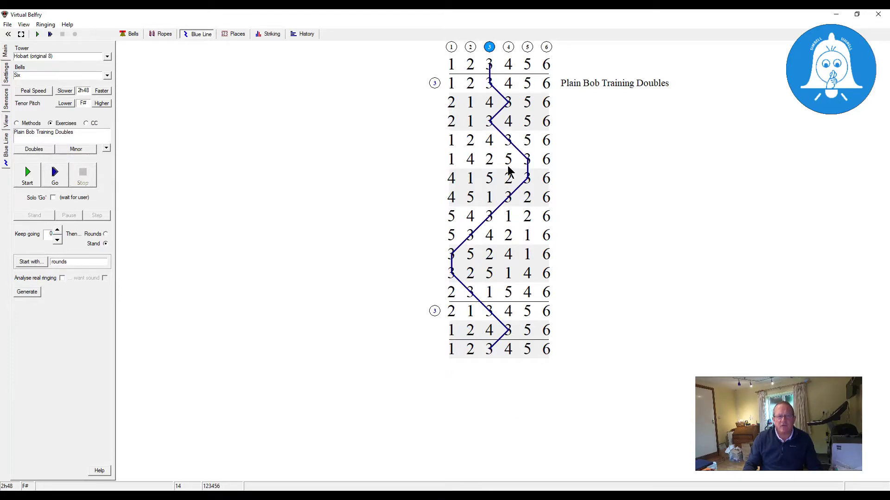
{"action": "left_click", "coordinate": [509, 47]}
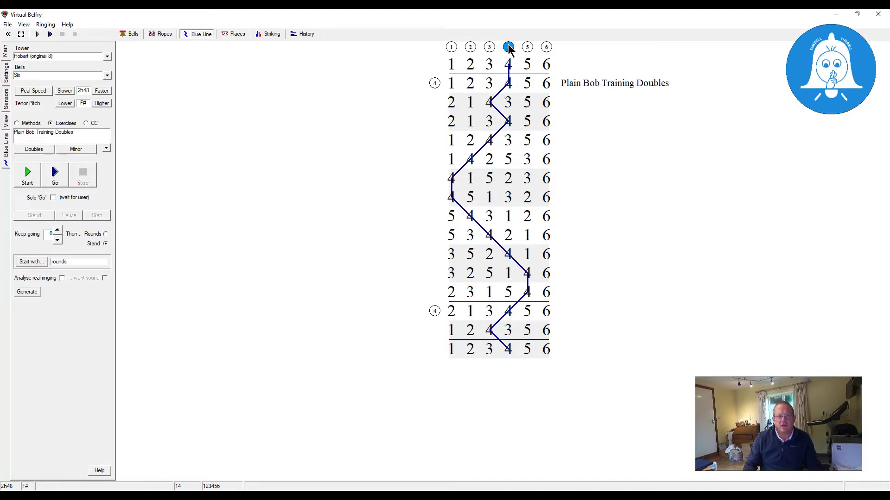
{"action": "left_click", "coordinate": [527, 48]}
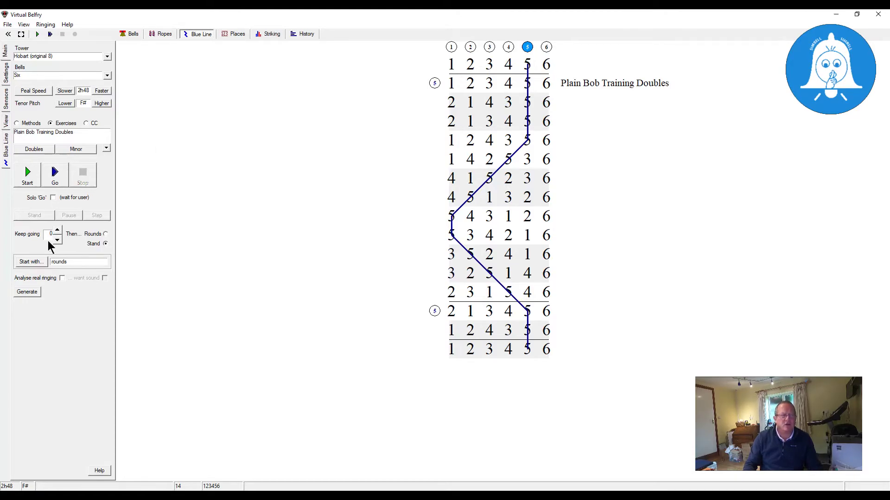
{"action": "left_click", "coordinate": [58, 231]}
{"action": "left_click", "coordinate": [33, 292]}
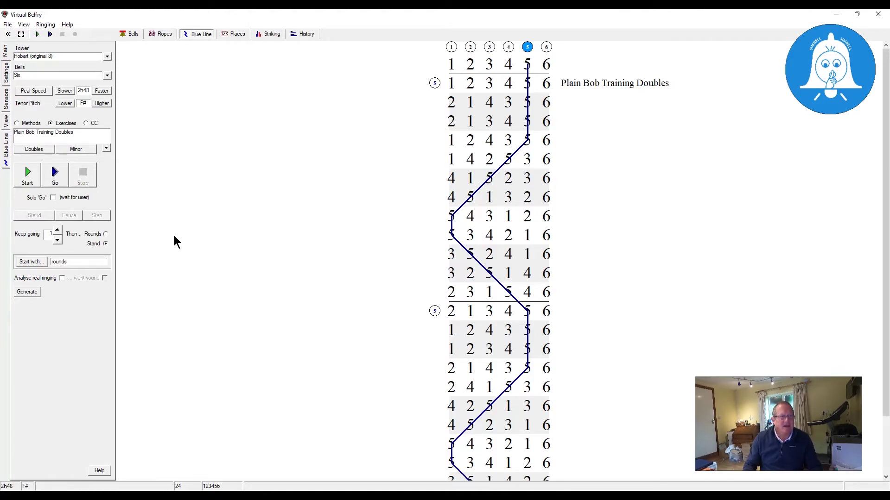
- Show the Doubles list with Plain Bob Training alongside Bastow and Cloister
{"action": "left_click", "coordinate": [44, 152]}
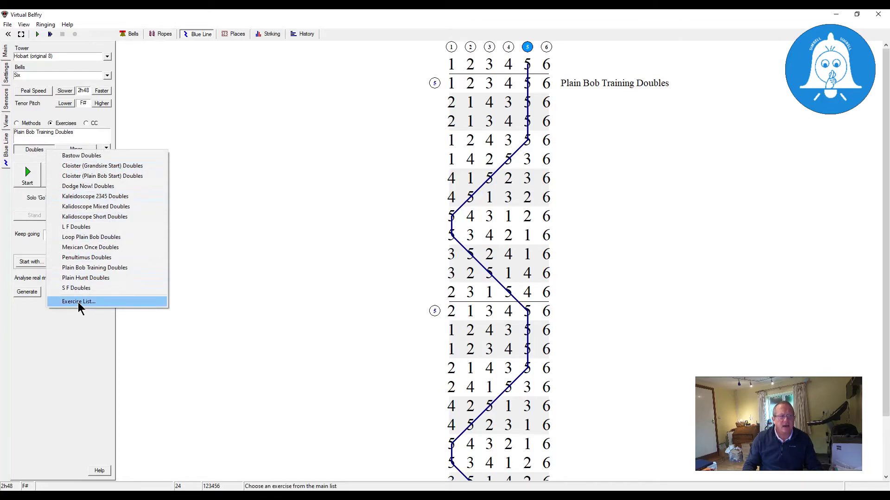
{"action": "left_click", "coordinate": [32, 150]}
{"action": "left_click", "coordinate": [32, 151]}
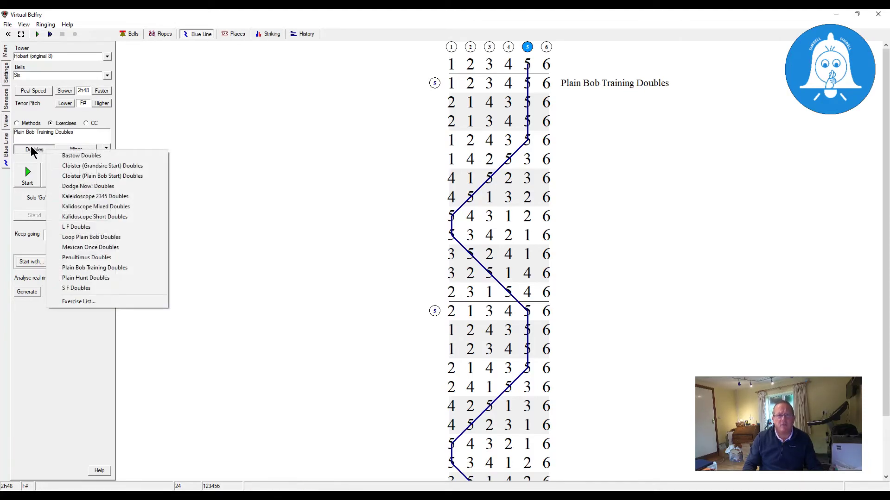